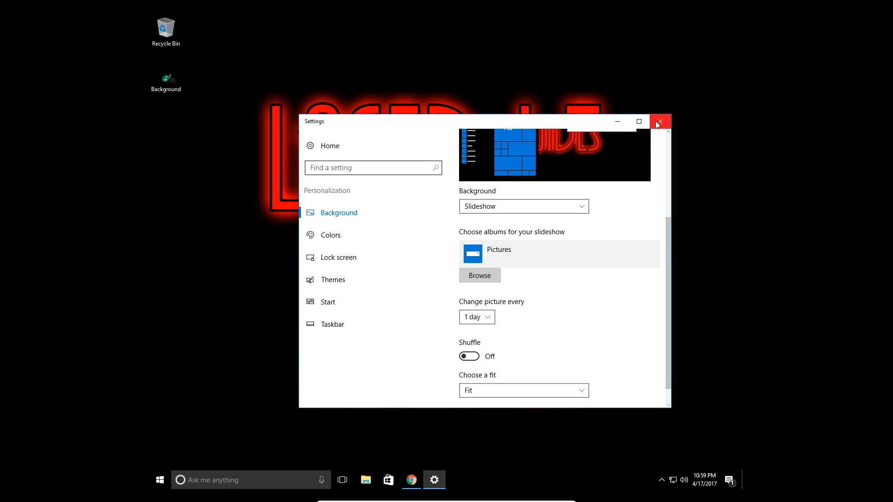
Step: Close the Settings window and switch to Chrome, showing the open CloudConvert gif-to-mp4 page
{"action": "left_click", "coordinate": [659, 122]}
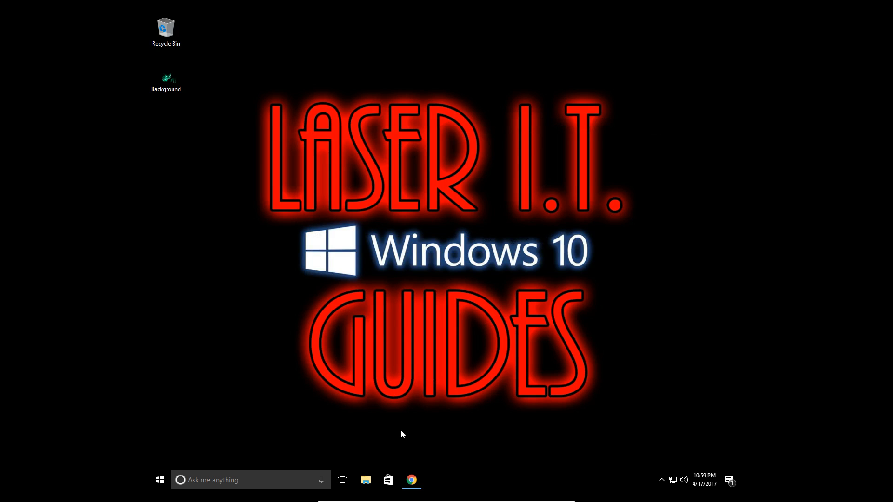
{"action": "mouse_move", "coordinate": [412, 484]}
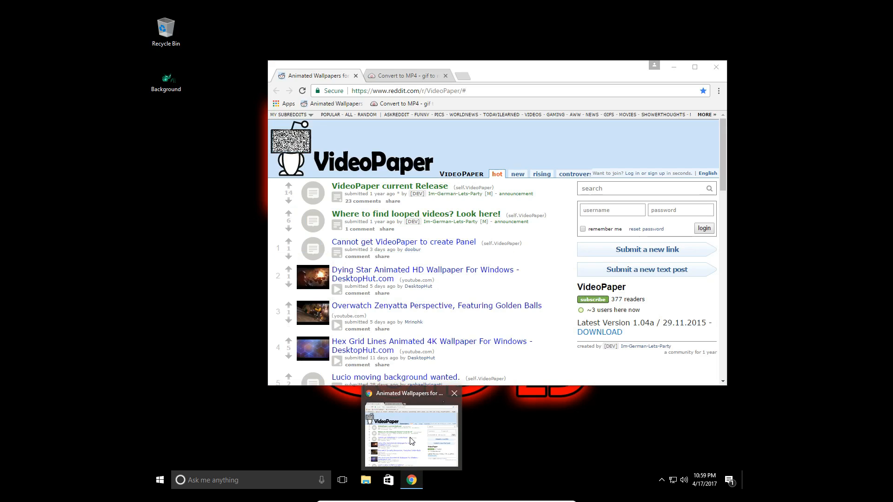
{"action": "left_click", "coordinate": [409, 437]}
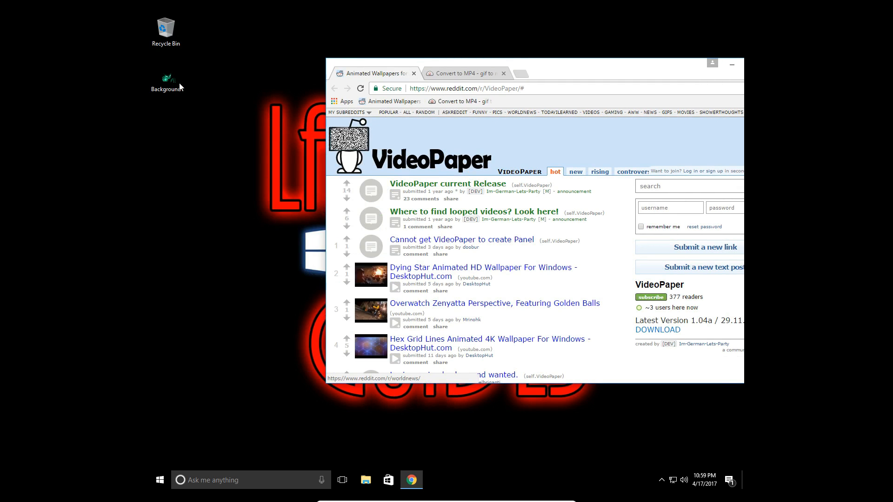
{"action": "left_click", "coordinate": [180, 83]}
{"action": "left_click", "coordinate": [208, 87]}
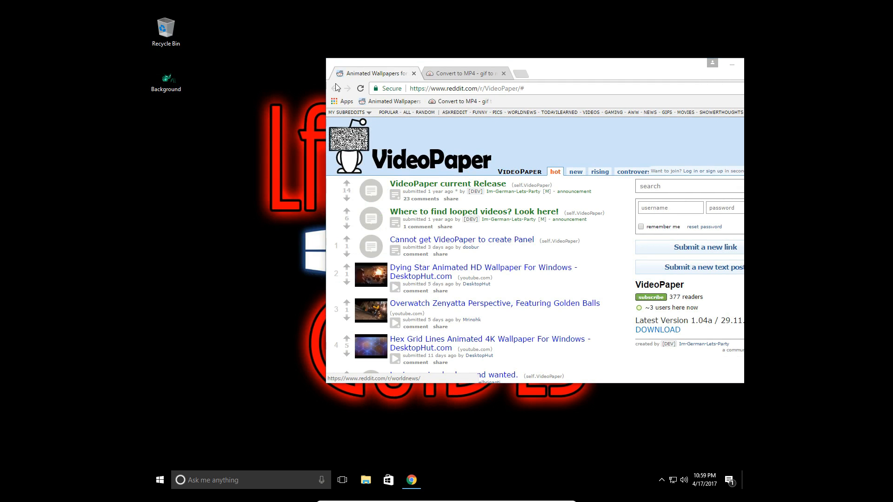
{"action": "left_click", "coordinate": [461, 74]}
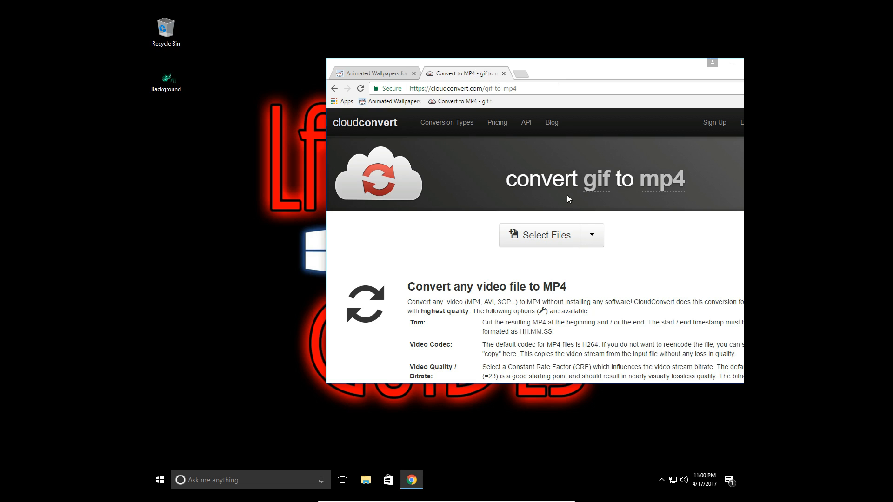
Step: Load the Background GIF from the Desktop into CloudConvert and start its conversion to mp4
{"action": "left_click", "coordinate": [539, 235]}
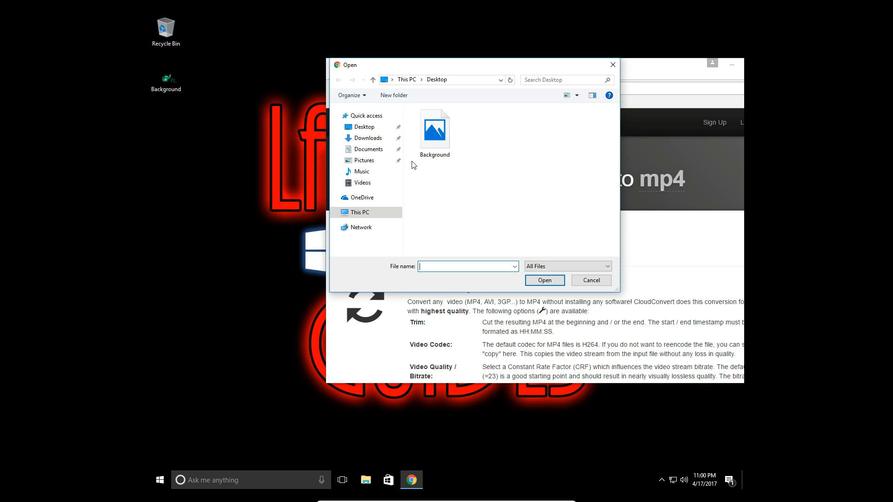
{"action": "left_click", "coordinate": [434, 124]}
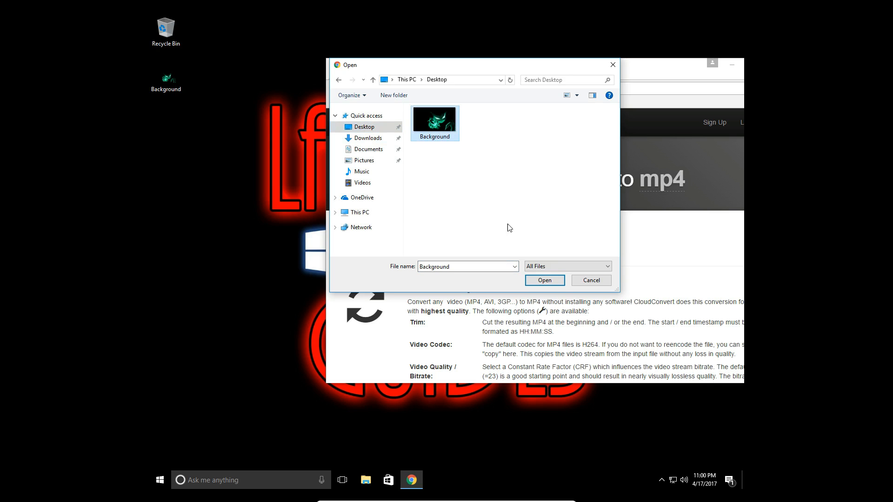
{"action": "left_click", "coordinate": [541, 280]}
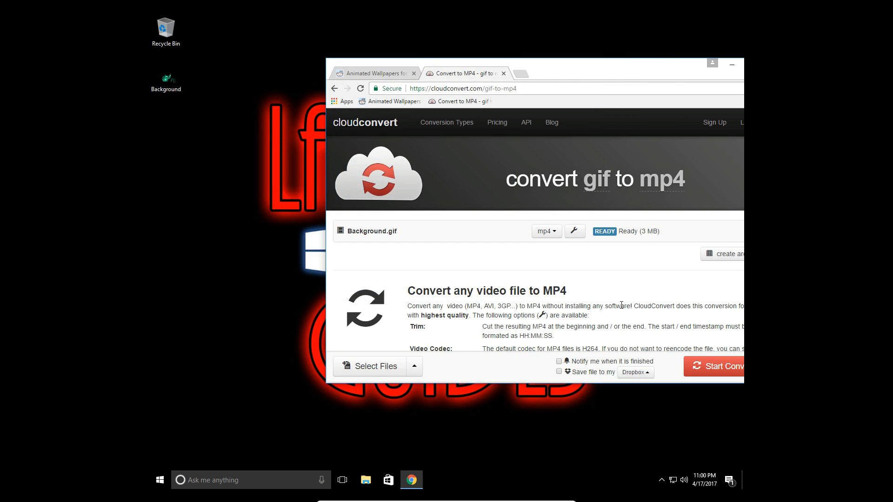
{"action": "left_click", "coordinate": [699, 364]}
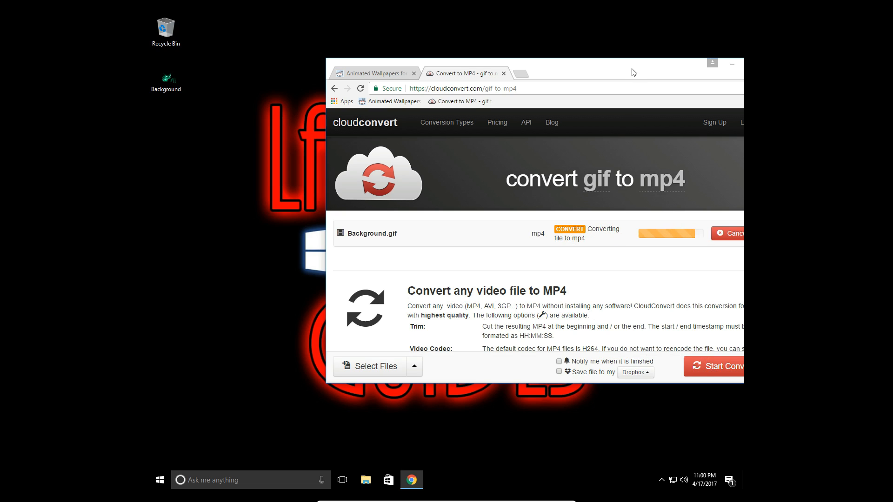
Step: Download the converted Background.mp4 and place a copy of it on the desktop, above the original GIF
{"action": "left_click_drag", "start_coordinate": [635, 70], "coordinate": [607, 71]}
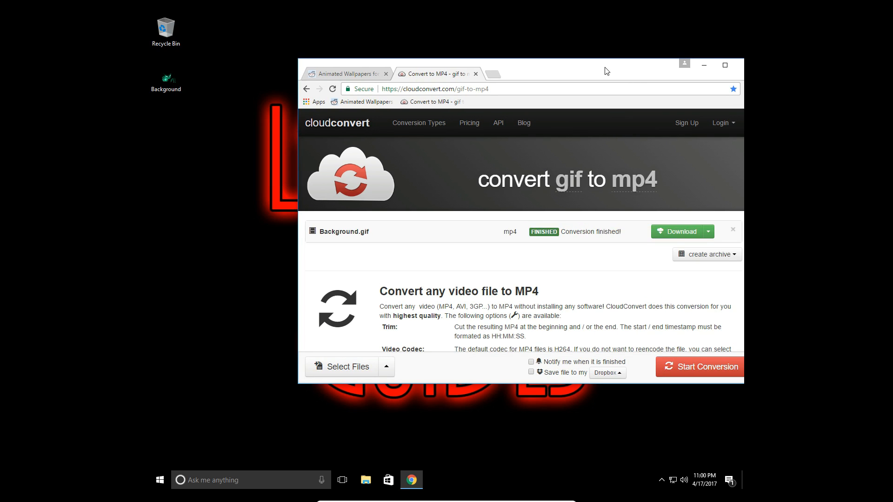
{"action": "left_click", "coordinate": [674, 236]}
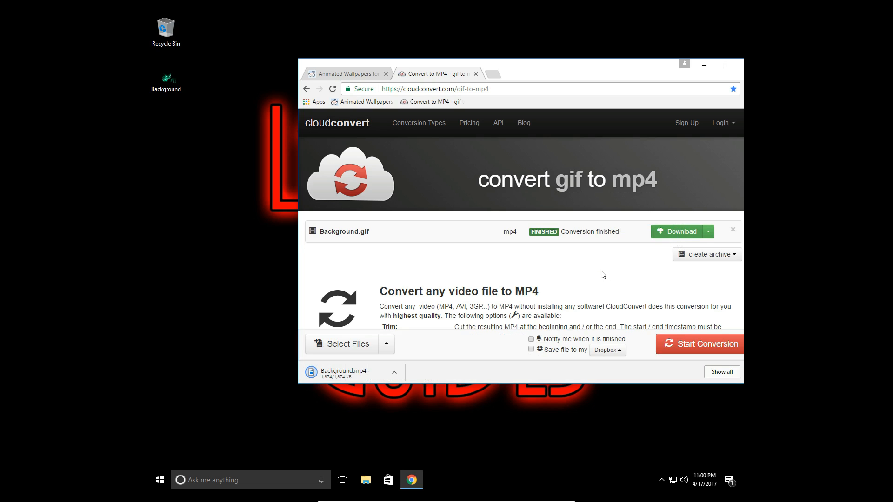
{"action": "left_click_drag", "start_coordinate": [375, 373], "coordinate": [185, 150]}
{"action": "left_click_drag", "start_coordinate": [167, 111], "coordinate": [166, 107]}
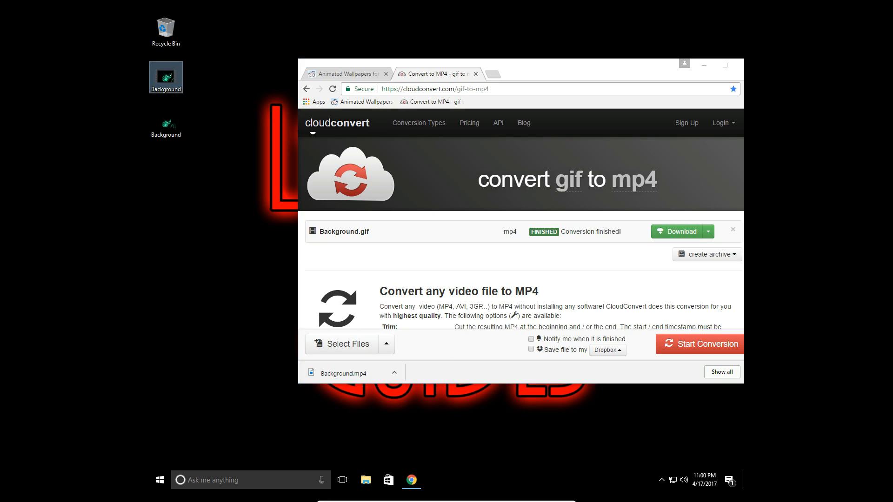
Step: Download VideoPaper_104a.zip through the "VideoPaper current Release" post on the VideoPaper subreddit and close the blank pop-up tab
{"action": "left_click", "coordinate": [352, 75]}
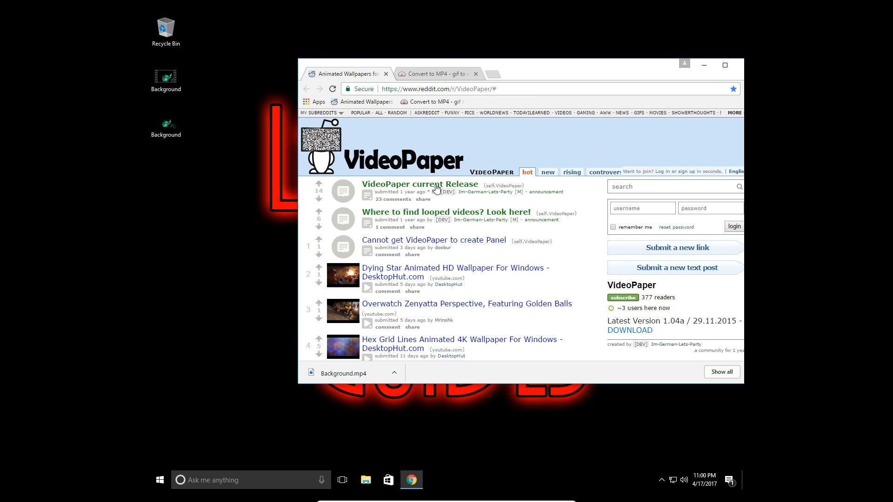
{"action": "left_click", "coordinate": [407, 185]}
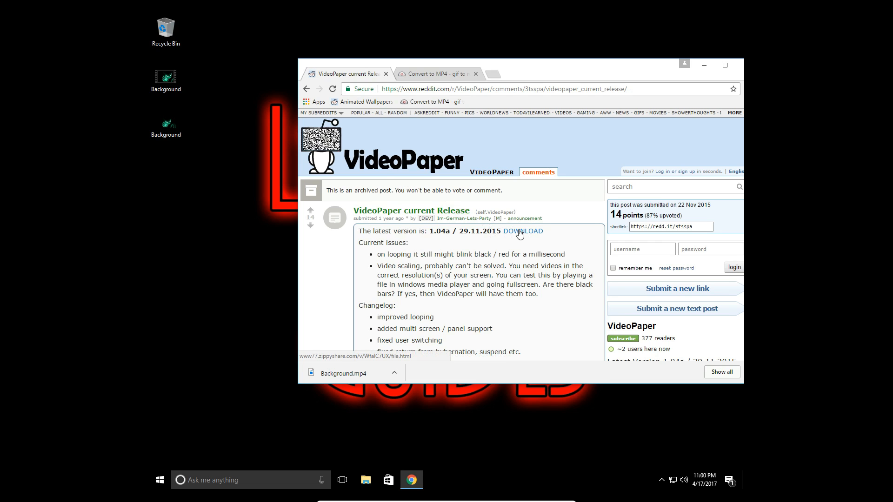
{"action": "left_click", "coordinate": [519, 233]}
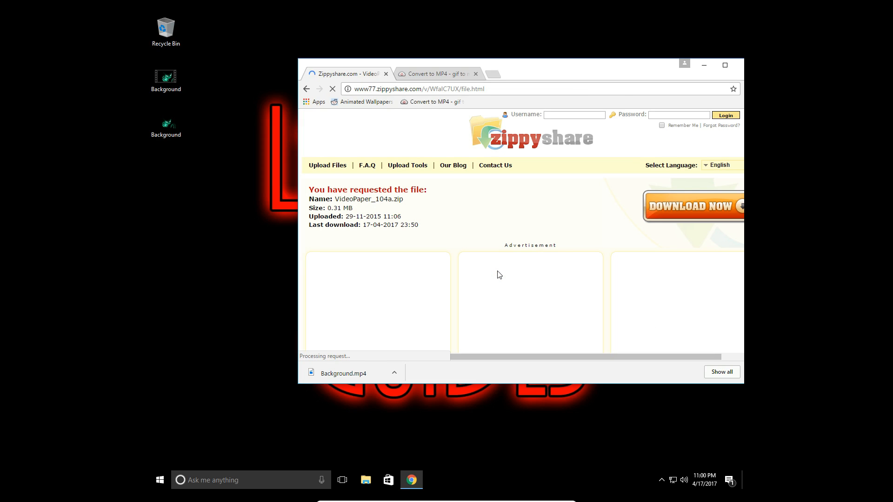
{"action": "left_click_drag", "start_coordinate": [628, 70], "coordinate": [603, 55]}
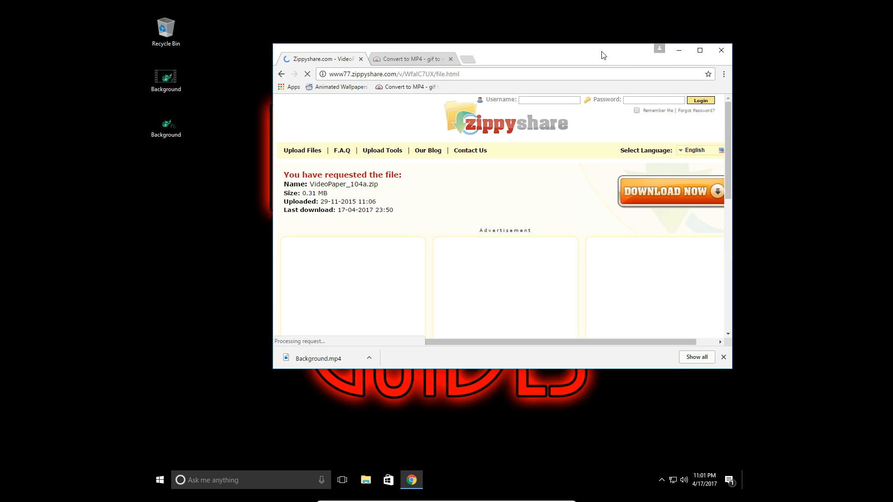
{"action": "left_click", "coordinate": [655, 198]}
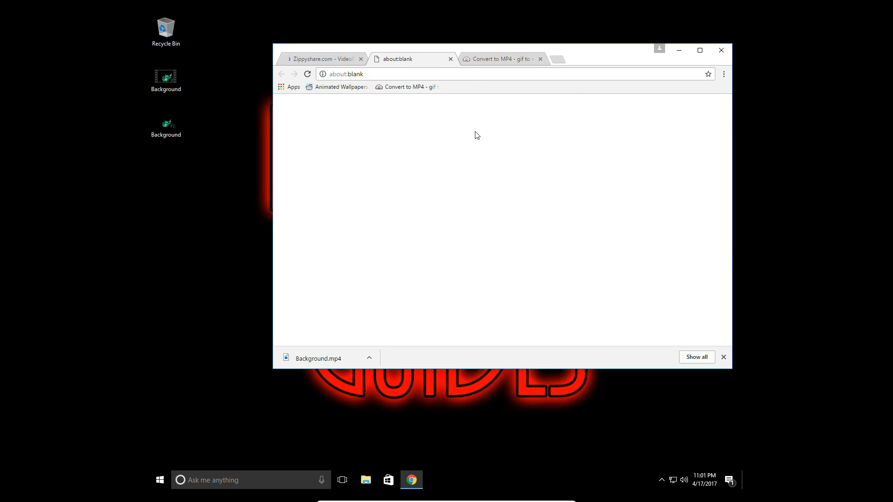
{"action": "left_click", "coordinate": [451, 60]}
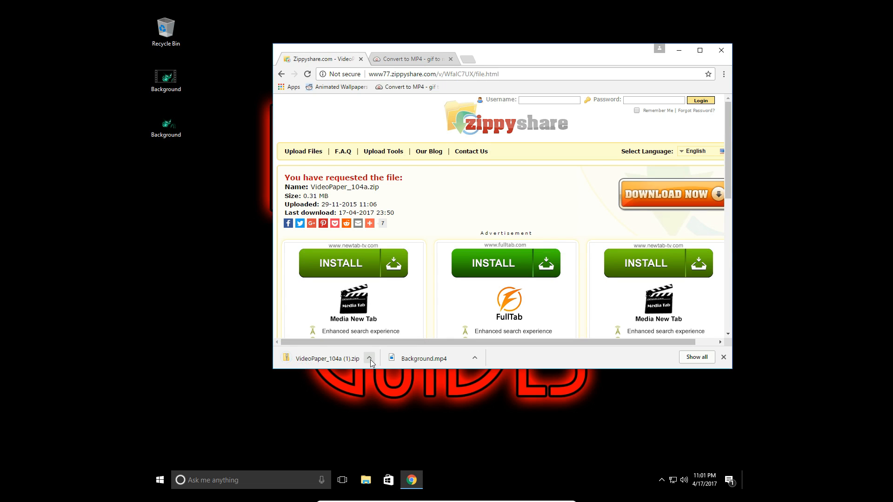
Step: Show the downloaded archive in its folder, move VideoPaper_104a from Downloads to the desktop, and close the folder window
{"action": "left_click", "coordinate": [370, 359]}
{"action": "left_click", "coordinate": [411, 398]}
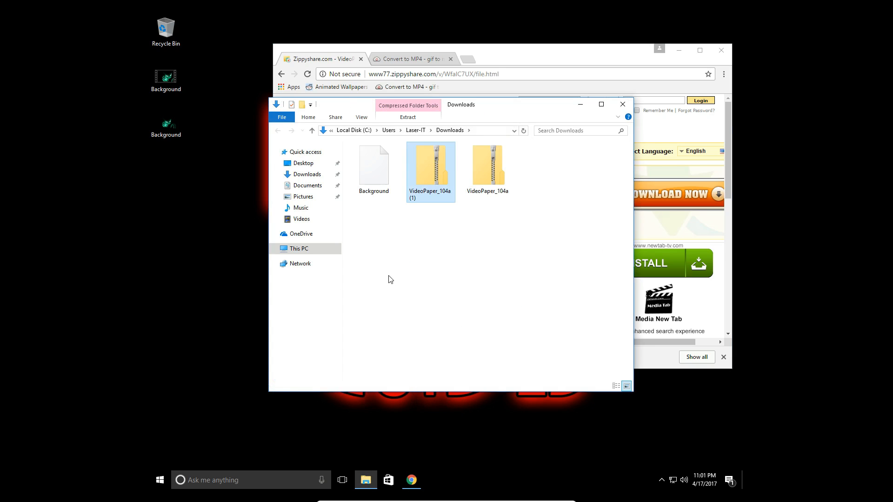
{"action": "left_click", "coordinate": [479, 167]}
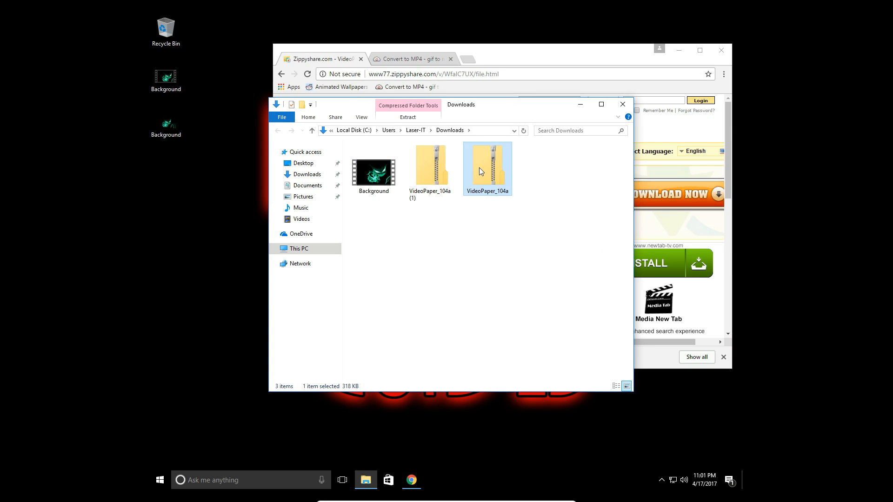
{"action": "left_click_drag", "start_coordinate": [484, 169], "coordinate": [165, 170]}
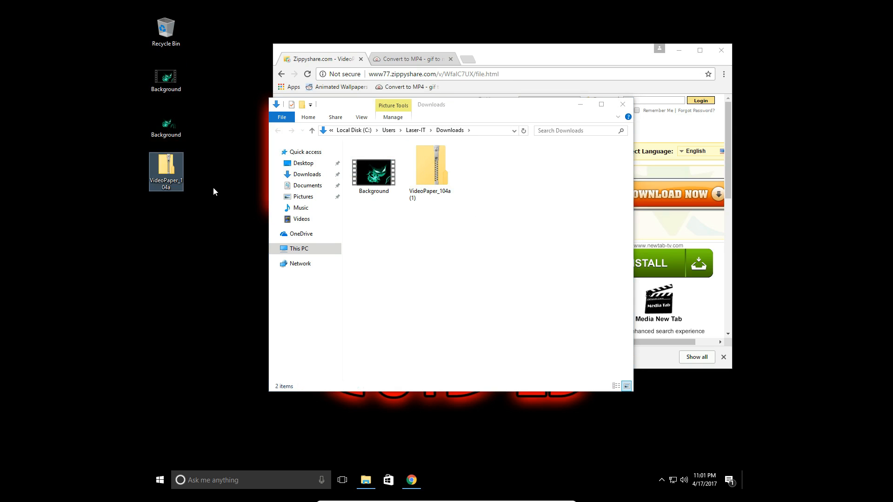
{"action": "left_click", "coordinate": [623, 104]}
Step: Extract the VideoPaper_104a archive into a VideoPaper_104a folder on the desktop
{"action": "double_click", "coordinate": [177, 163]}
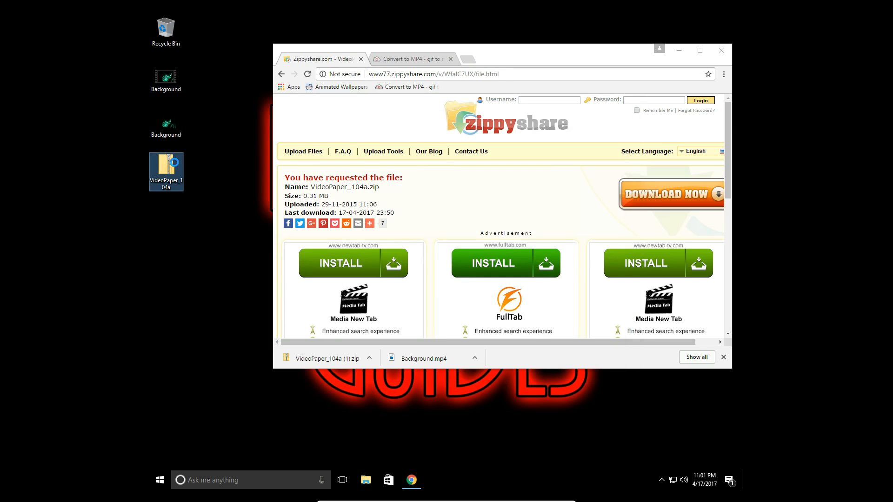
{"action": "right_click", "coordinate": [175, 163]}
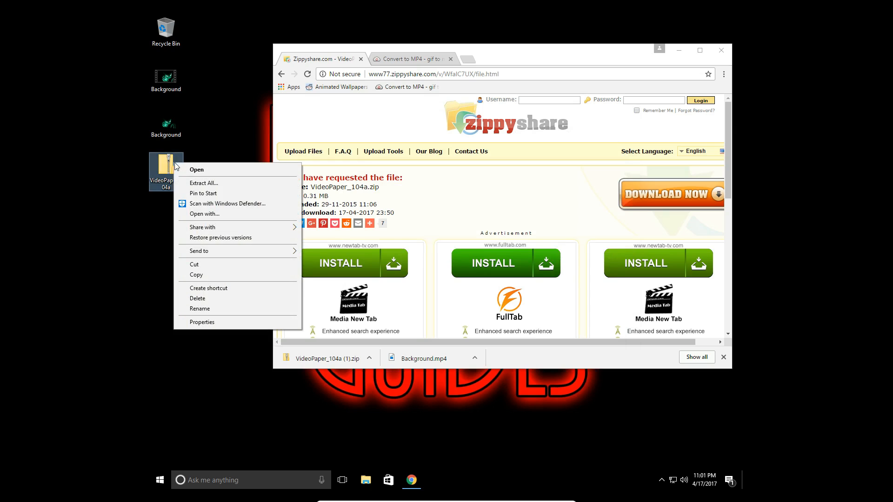
{"action": "left_click", "coordinate": [220, 187]}
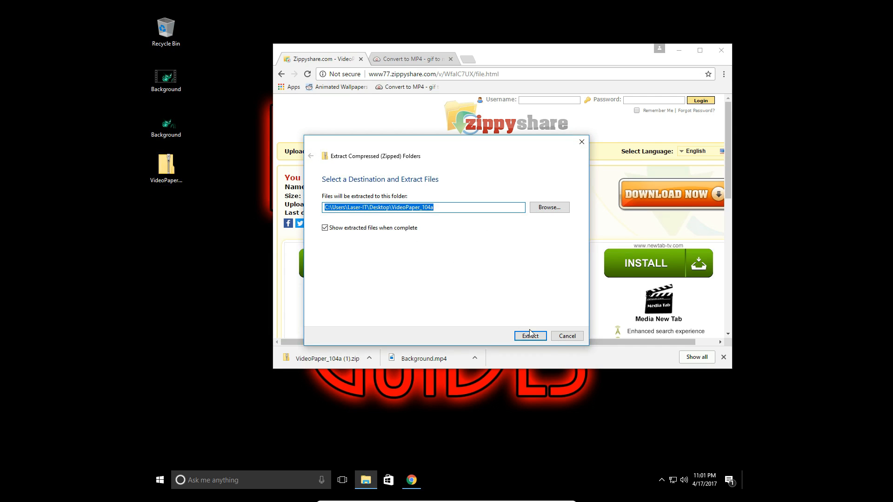
{"action": "left_click", "coordinate": [532, 336]}
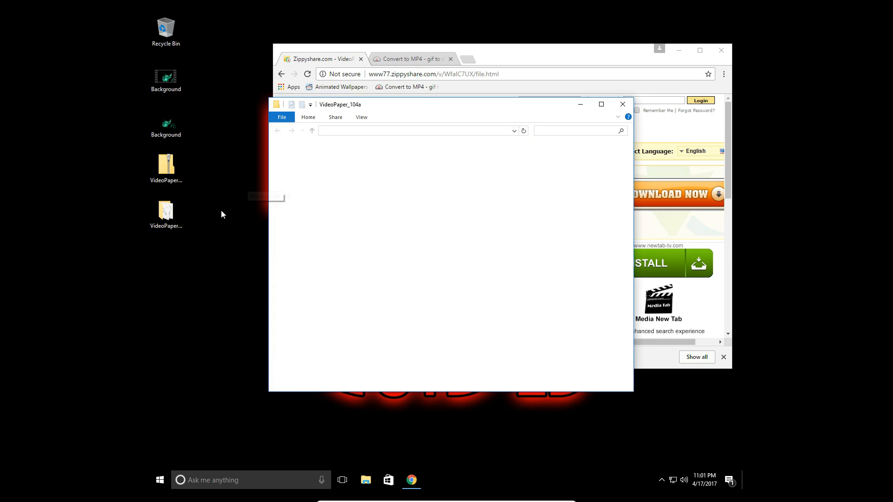
{"action": "left_click_drag", "start_coordinate": [462, 111], "coordinate": [494, 131]}
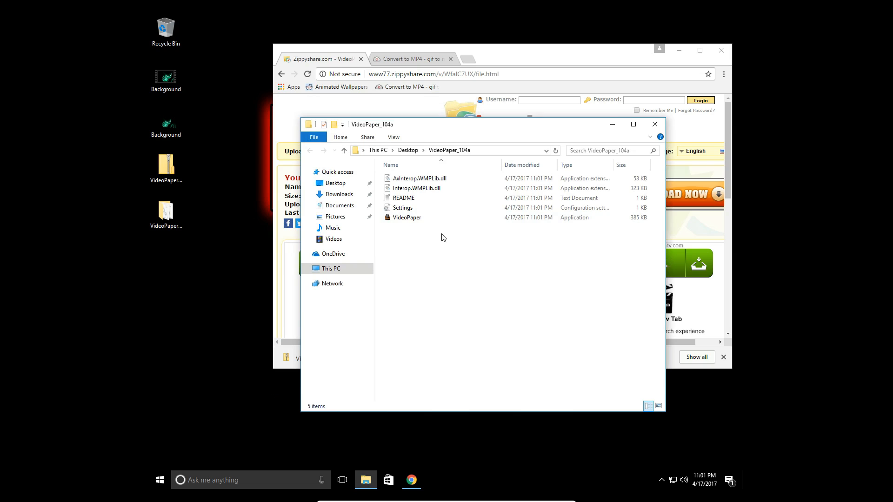
Step: Launch the VideoPaper application from the extracted folder and open its settings, clearing the browser and folder windows out of the way
{"action": "double_click", "coordinate": [421, 219]}
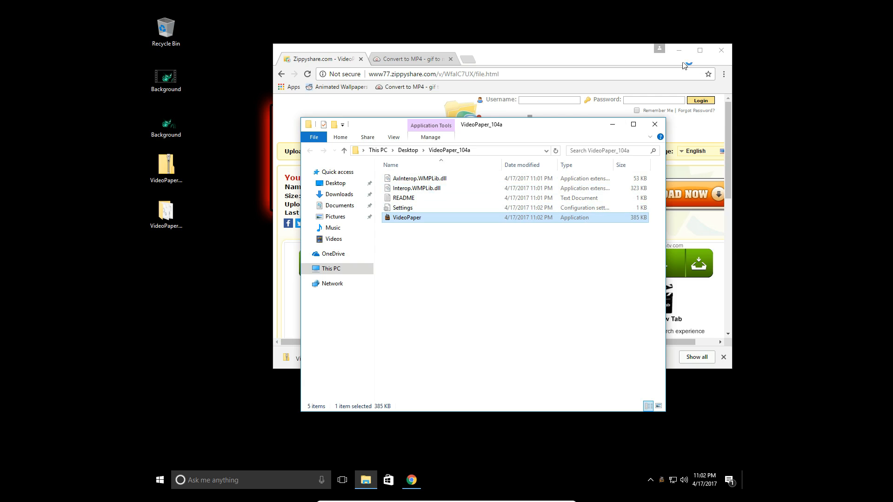
{"action": "left_click", "coordinate": [718, 46]}
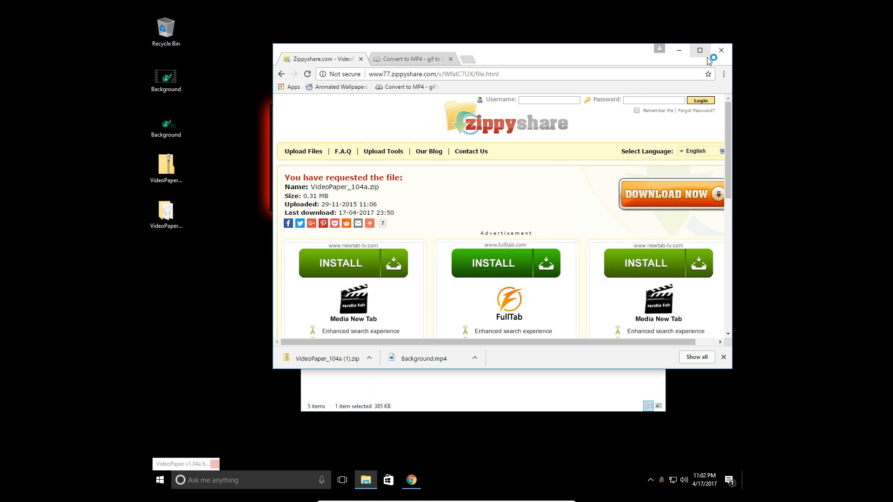
{"action": "left_click", "coordinate": [661, 479]}
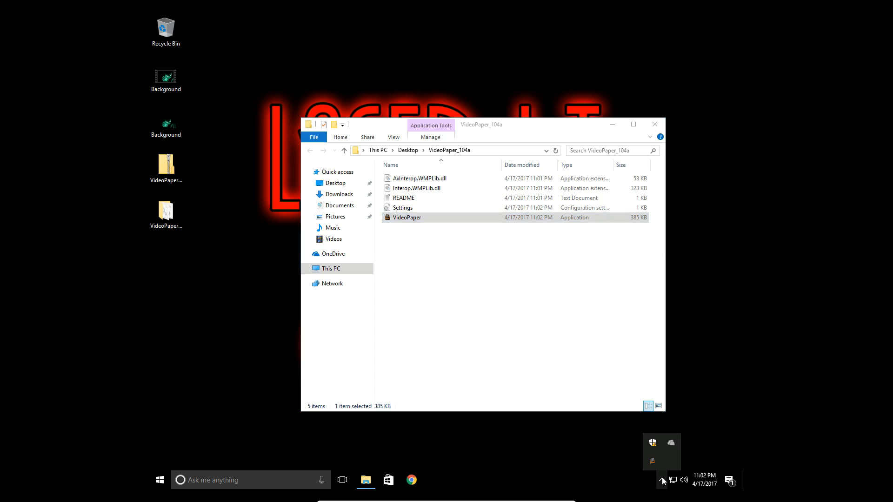
{"action": "right_click", "coordinate": [654, 462]}
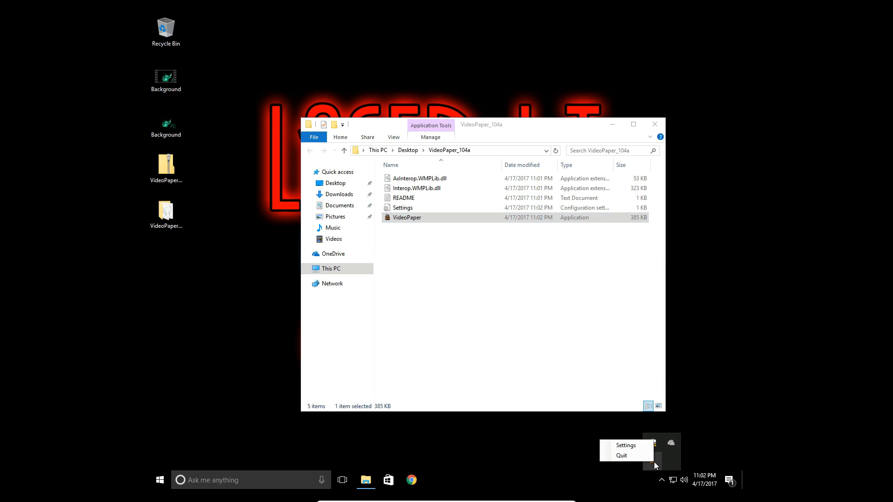
{"action": "left_click", "coordinate": [635, 446]}
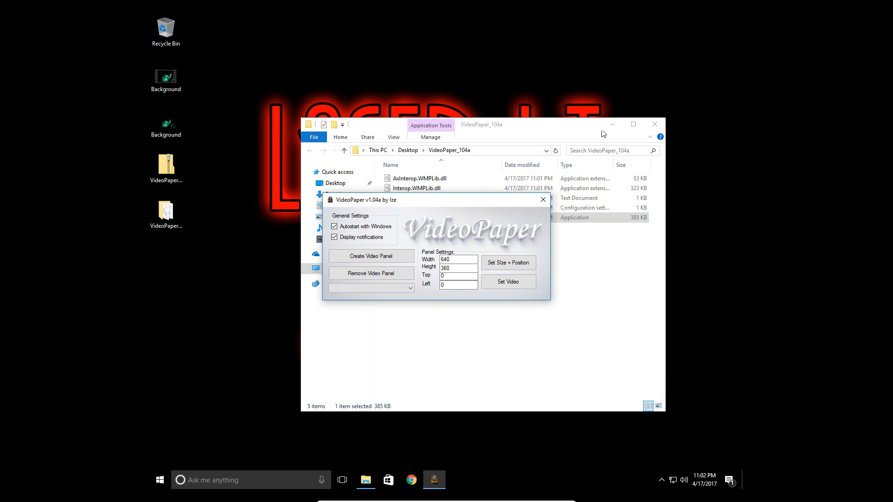
{"action": "left_click", "coordinate": [612, 124]}
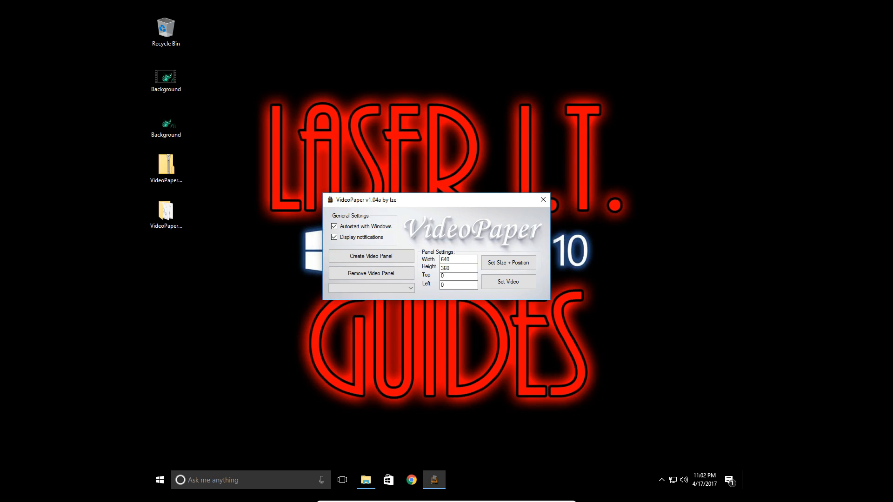
{"action": "left_click_drag", "start_coordinate": [458, 204], "coordinate": [476, 184]}
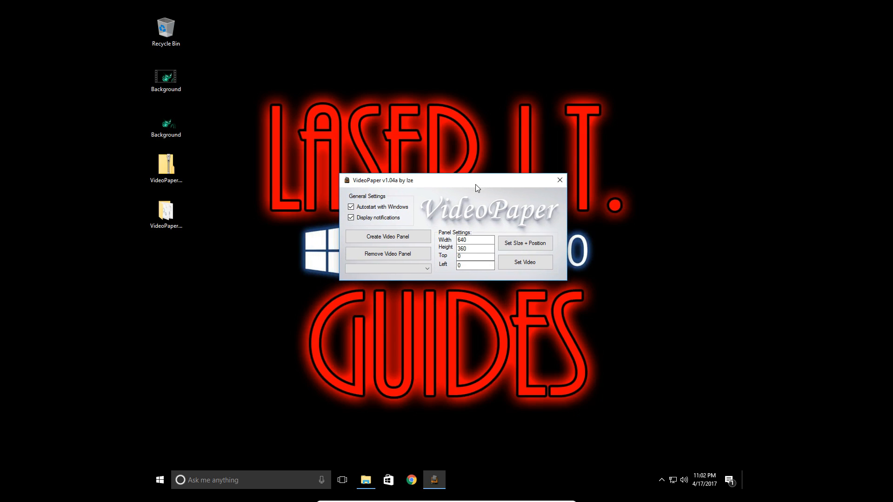
Step: Create a new video panel named "Desktop 1" in VideoPaper
{"action": "left_click", "coordinate": [408, 237]}
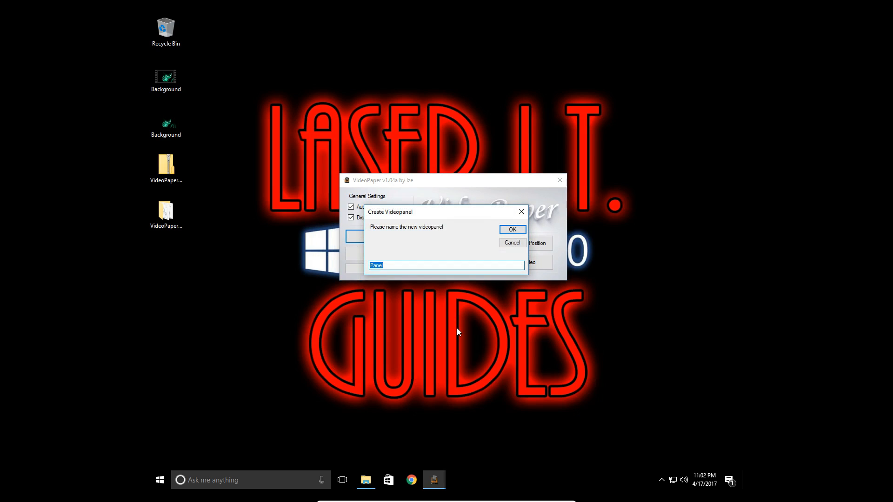
{"action": "type", "text": "Desktop 1"}
{"action": "left_click", "coordinate": [512, 230]}
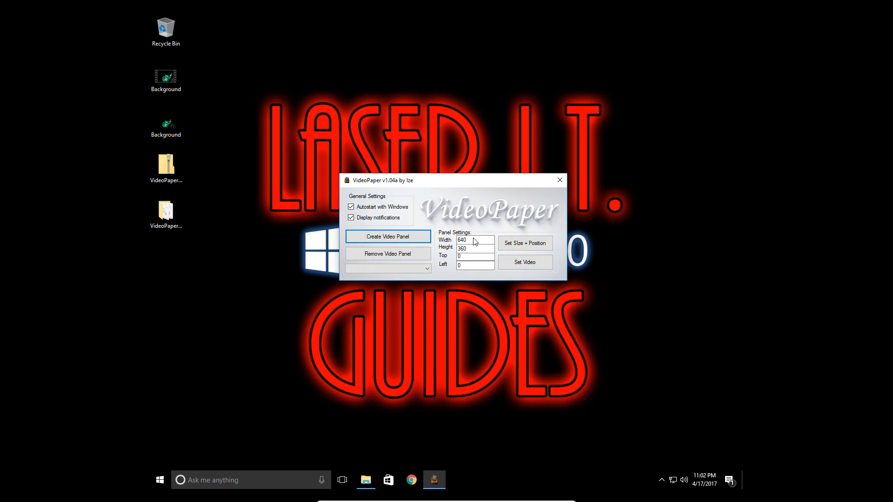
Step: Open the Windows advanced display settings to check the screen resolution, keeping the VideoPaper window in reach
{"action": "left_click_drag", "start_coordinate": [471, 181], "coordinate": [487, 197]}
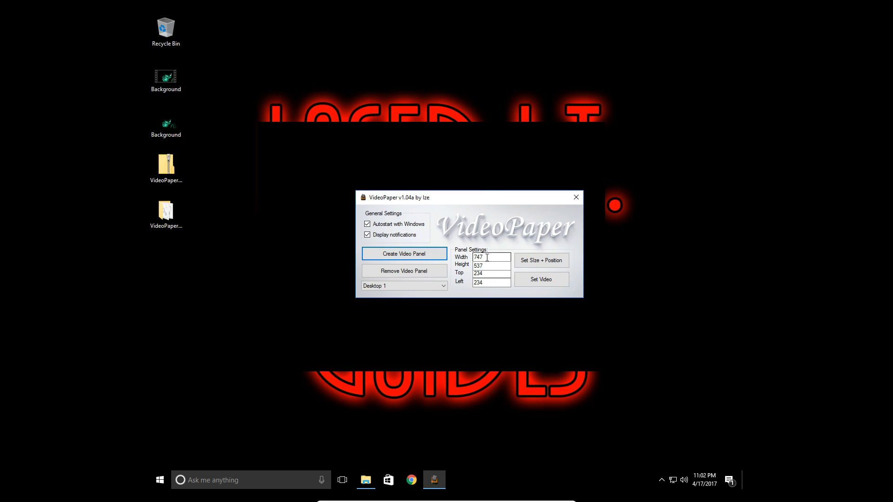
{"action": "mouse_move", "coordinate": [479, 199]}
{"action": "left_mouse_down"}
{"action": "mouse_move", "coordinate": [486, 261]}
{"action": "mouse_move", "coordinate": [481, 216]}
{"action": "left_mouse_up"}
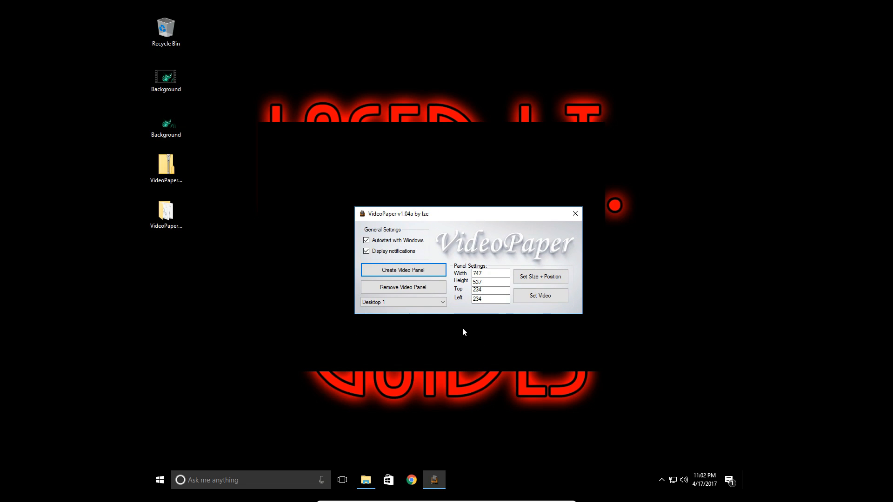
{"action": "right_click", "coordinate": [444, 401]}
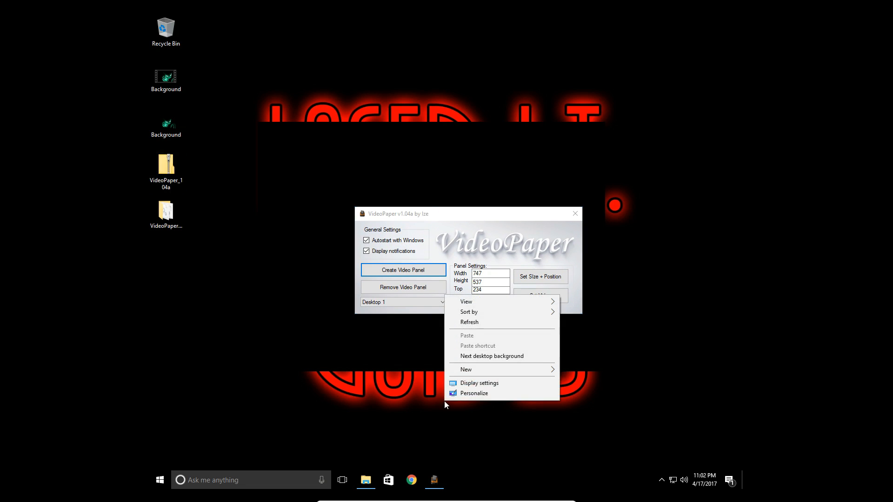
{"action": "left_click", "coordinate": [469, 384]}
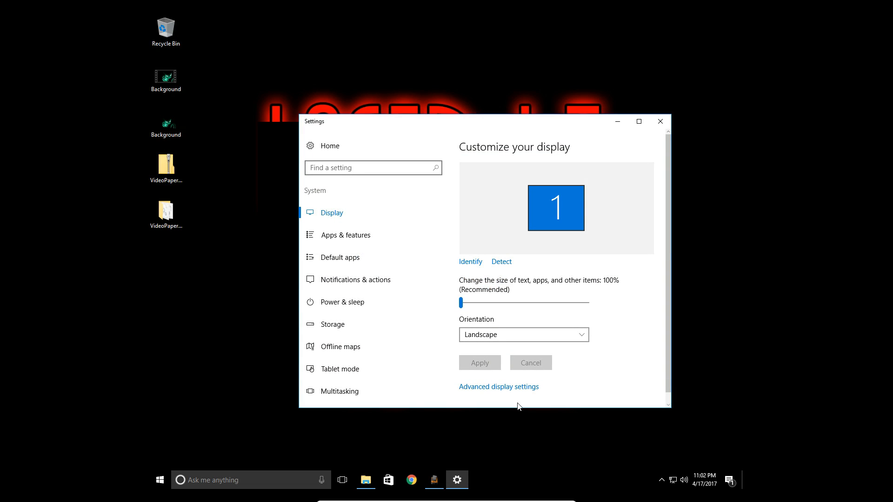
{"action": "left_click", "coordinate": [518, 387]}
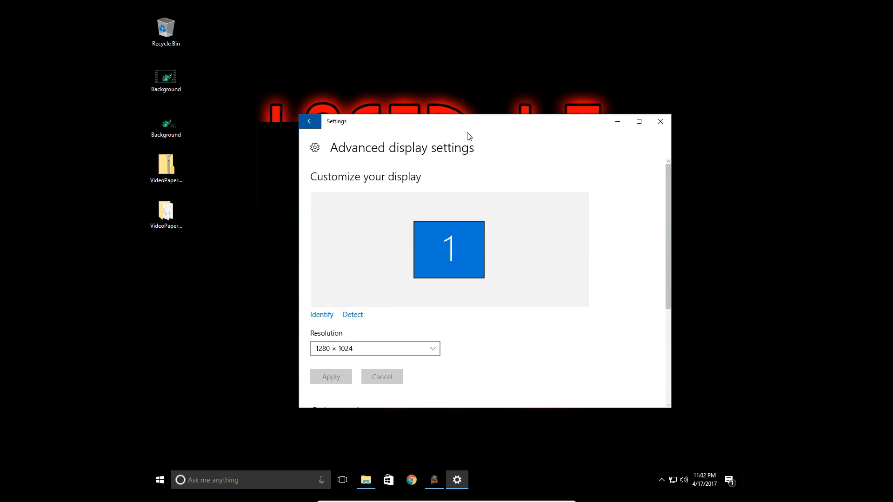
{"action": "left_click_drag", "start_coordinate": [461, 127], "coordinate": [616, 150]}
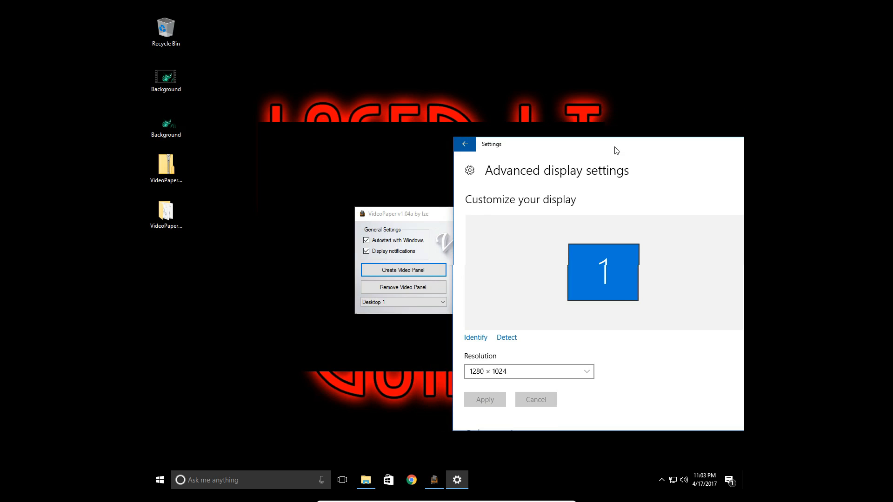
Step: Set the Desktop 1 panel to width 1280, height 1024, top 0 and left 0, and apply the size and position
{"action": "left_click", "coordinate": [398, 217]}
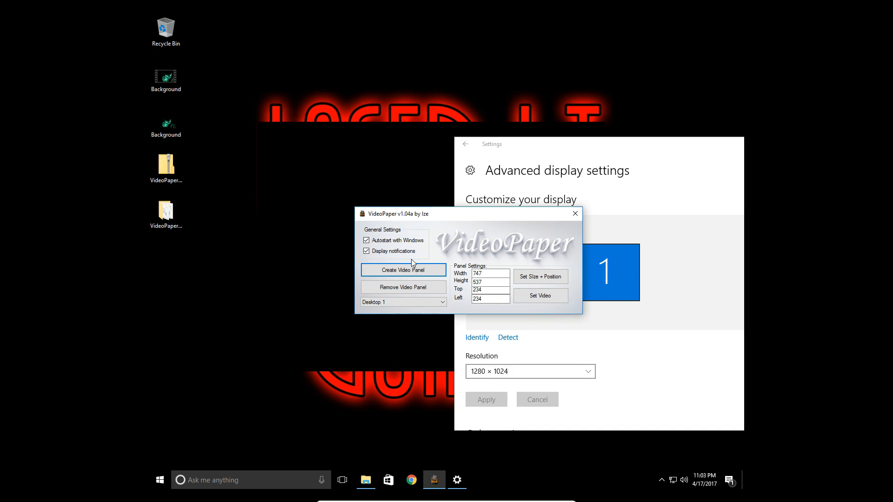
{"action": "double_click", "coordinate": [479, 275]}
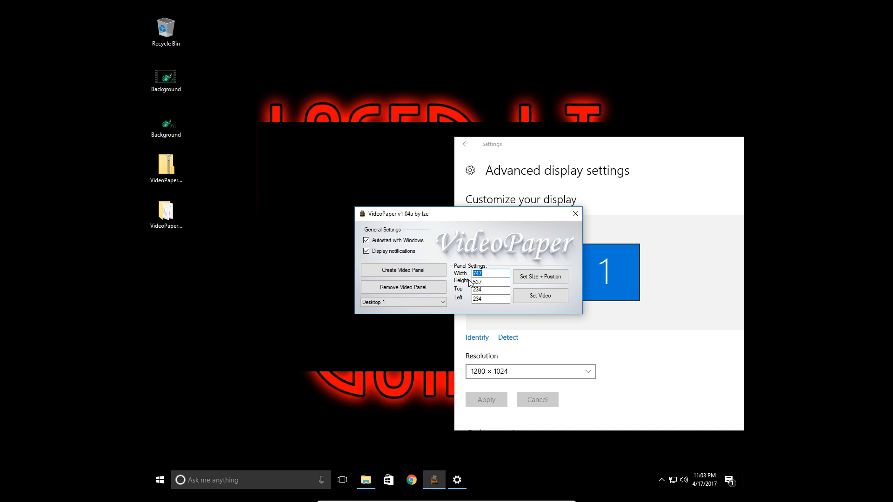
{"action": "type", "text": "1280"}
{"action": "left_click_drag", "start_coordinate": [496, 290], "coordinate": [473, 291]}
{"action": "type", "text": "0"}
{"action": "key", "text": "Tab"}
{"action": "type", "text": "0"}
{"action": "left_click", "coordinate": [533, 277]}
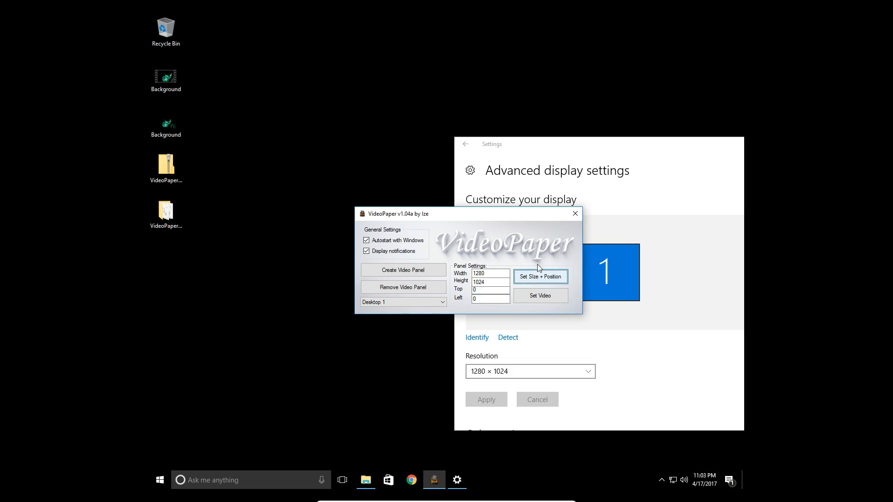
Step: Assign the Background video file from the desktop to the Desktop 1 panel
{"action": "left_click", "coordinate": [544, 298]}
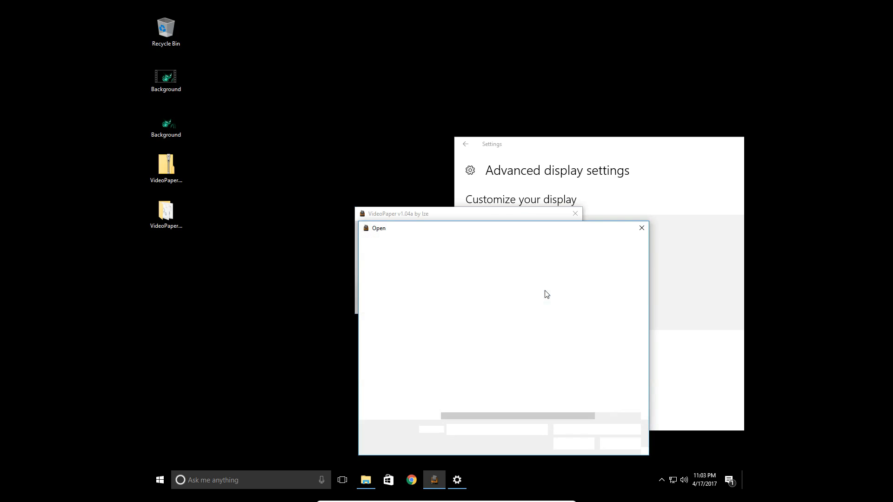
{"action": "left_click", "coordinate": [396, 293]}
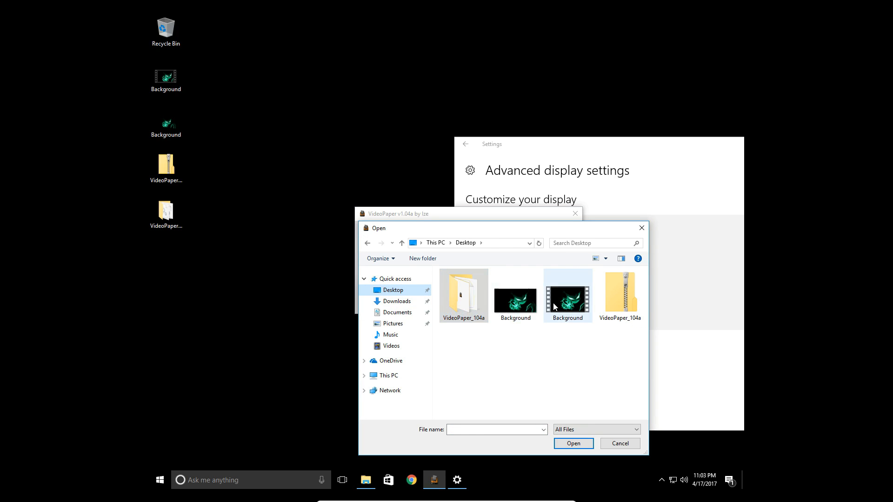
{"action": "left_click", "coordinate": [554, 307]}
{"action": "left_click", "coordinate": [573, 444]}
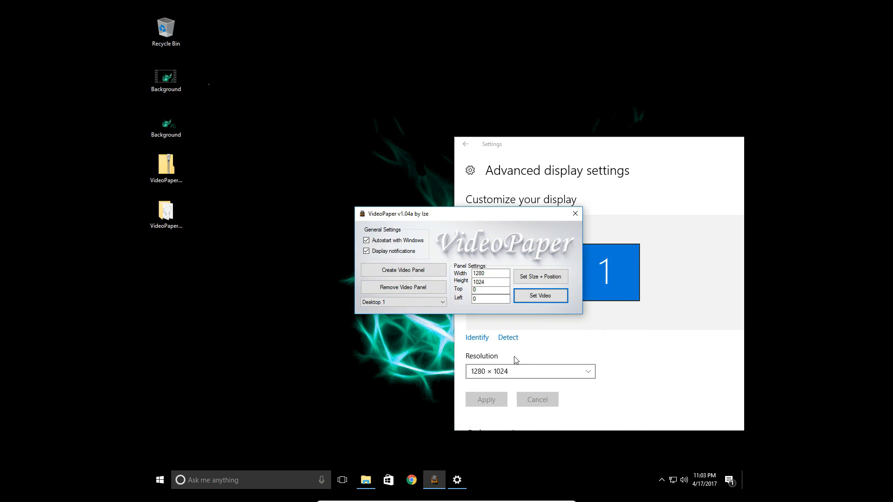
Step: Clear the display settings window out of the way, reposition the VideoPaper window, and turn off its notifications
{"action": "left_click", "coordinate": [651, 148]}
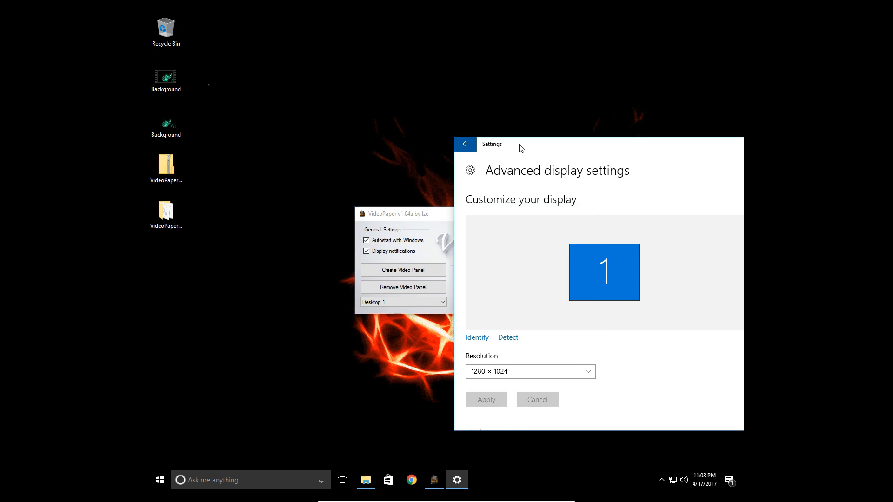
{"action": "left_click_drag", "start_coordinate": [549, 147], "coordinate": [441, 148]}
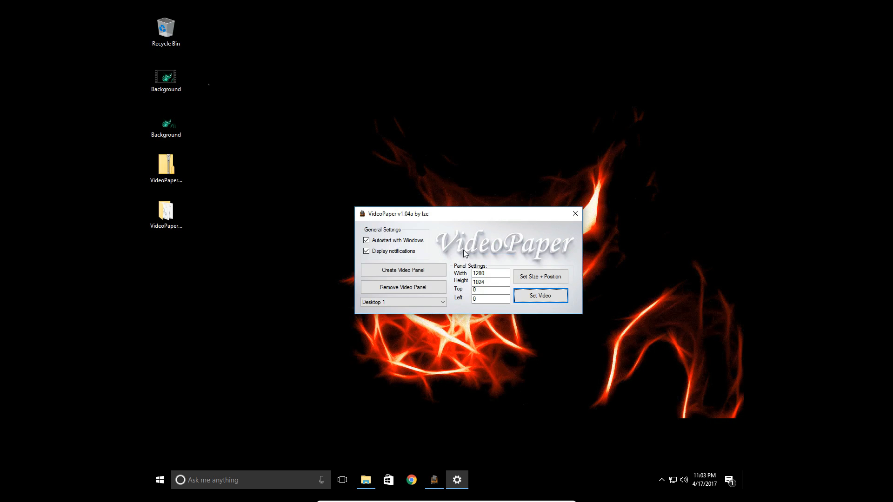
{"action": "left_click_drag", "start_coordinate": [476, 216], "coordinate": [463, 249]}
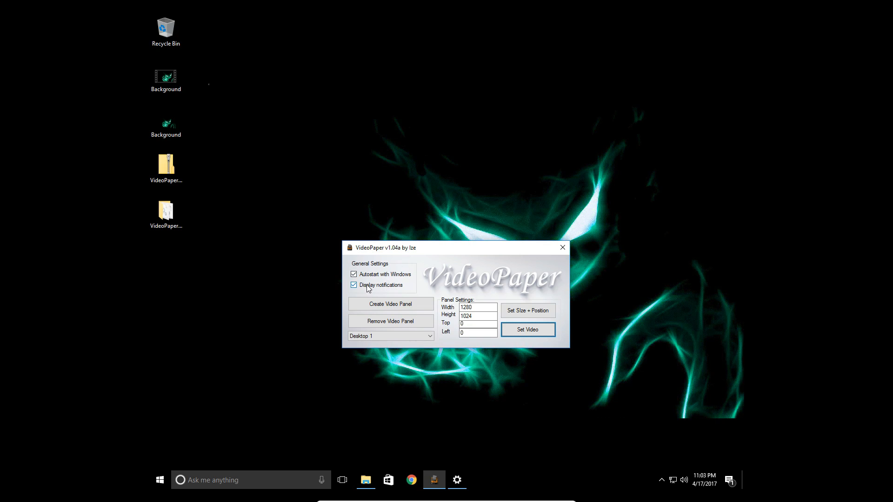
{"action": "left_click", "coordinate": [384, 286]}
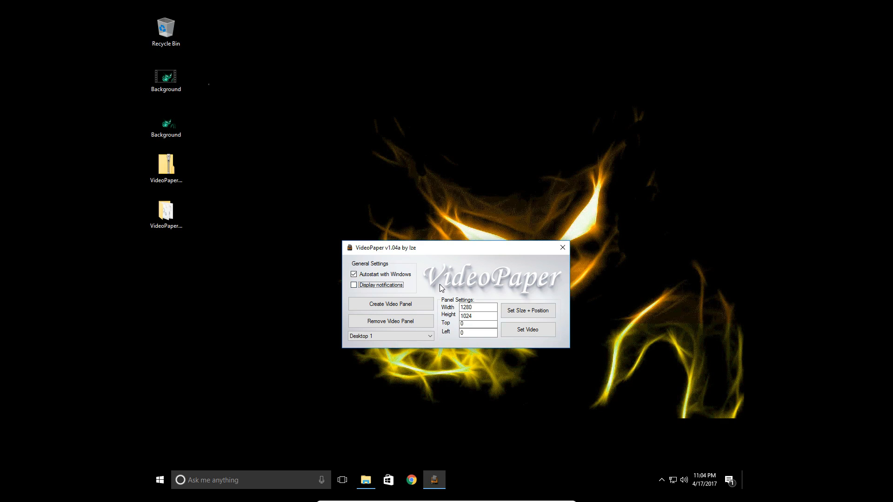
Step: Create a second video panel named "Desktop 2"
{"action": "left_click", "coordinate": [415, 303]}
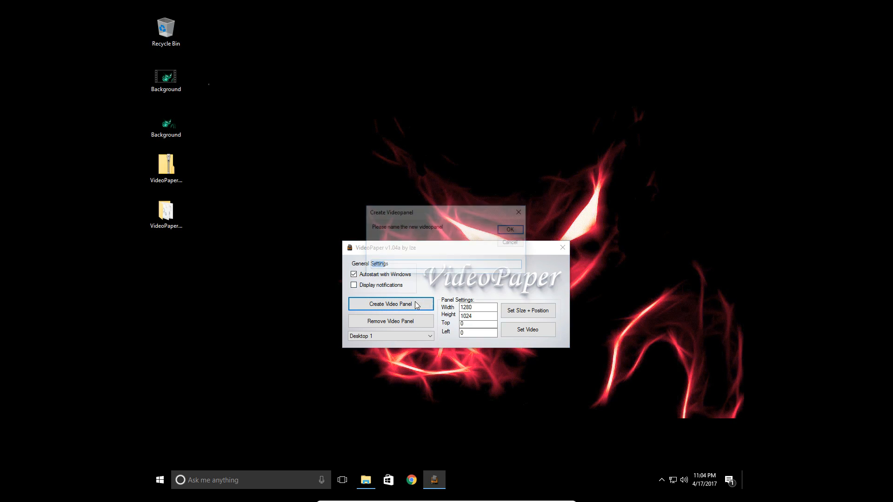
{"action": "type", "text": "Desktop 2"}
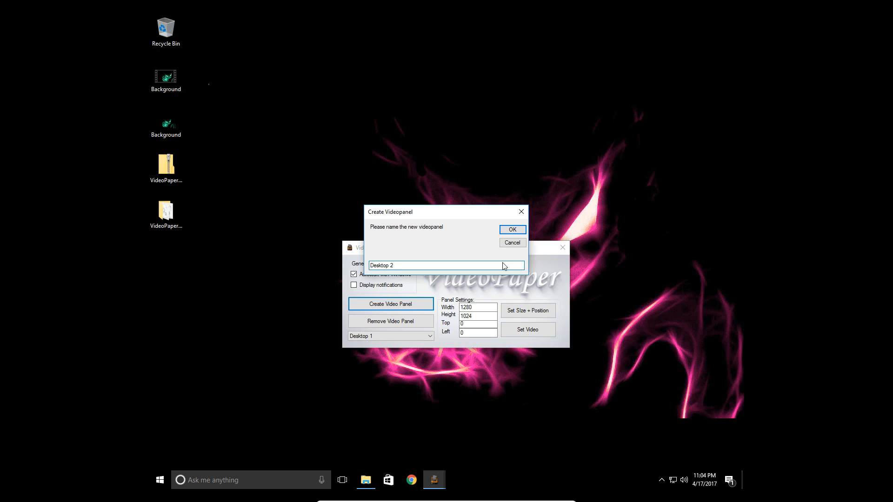
{"action": "left_click", "coordinate": [509, 230]}
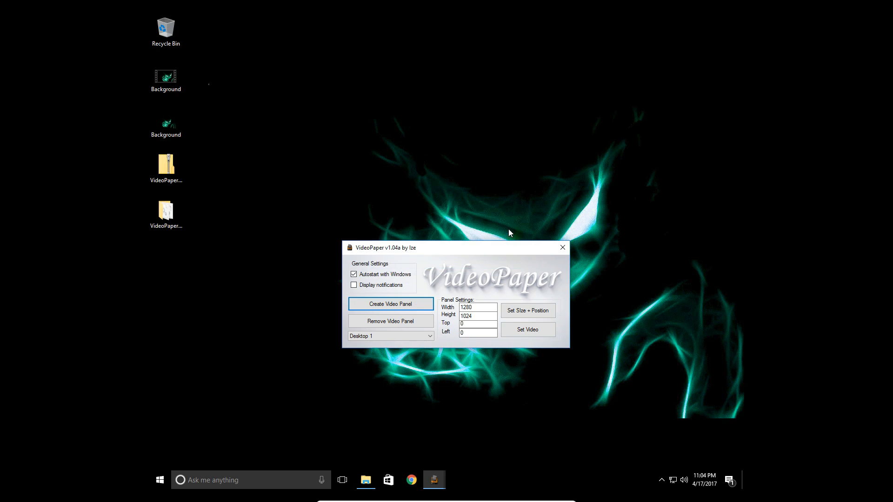
Step: Set the top position of the Desktop 2 panel to 0, then remove that panel
{"action": "double_click", "coordinate": [477, 307]}
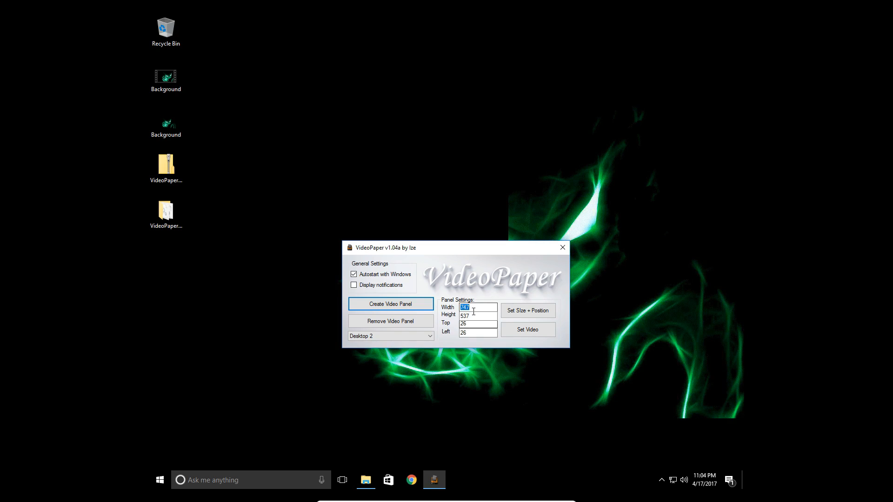
{"action": "key", "text": "Tab"}
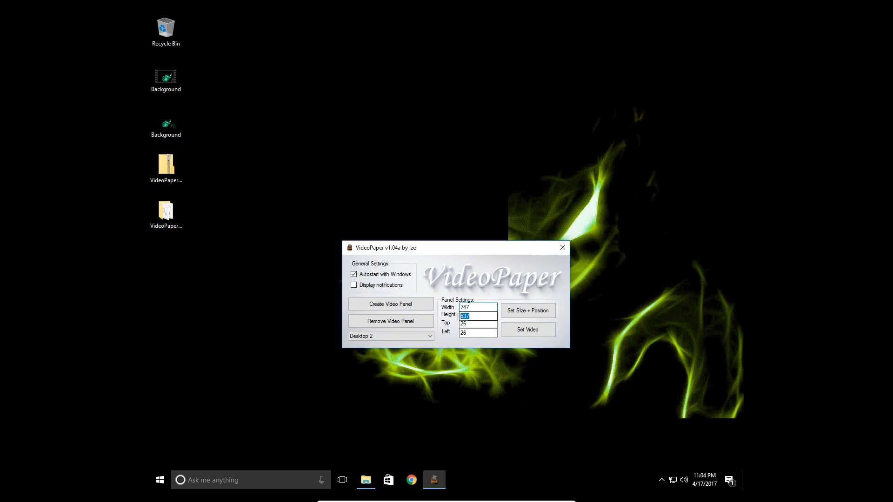
{"action": "key", "text": "Tab"}
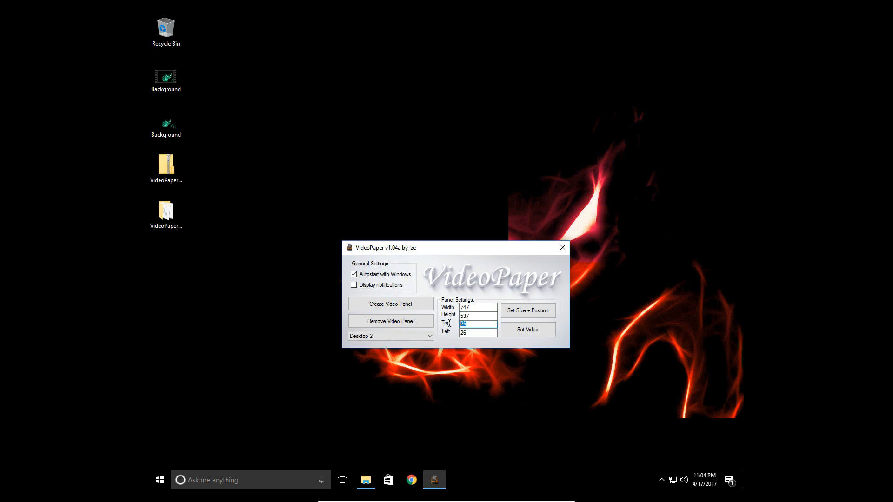
{"action": "type", "text": "0"}
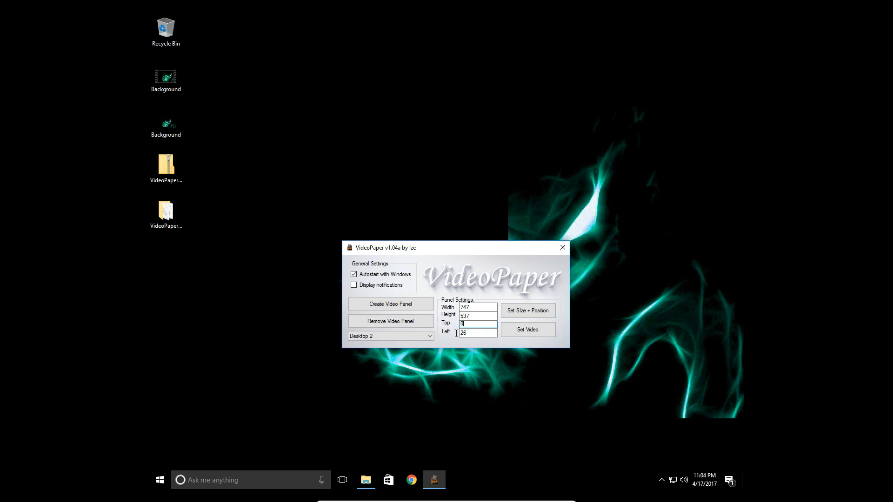
{"action": "key", "text": "Tab"}
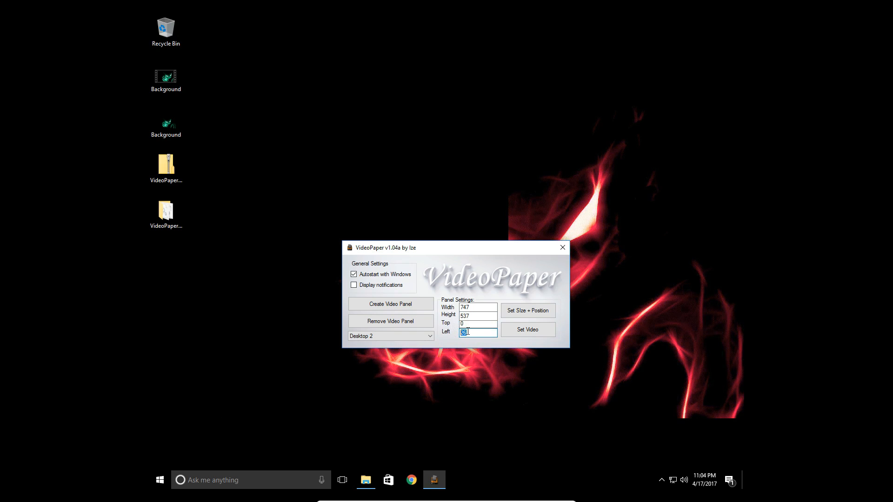
{"action": "left_click", "coordinate": [470, 309]}
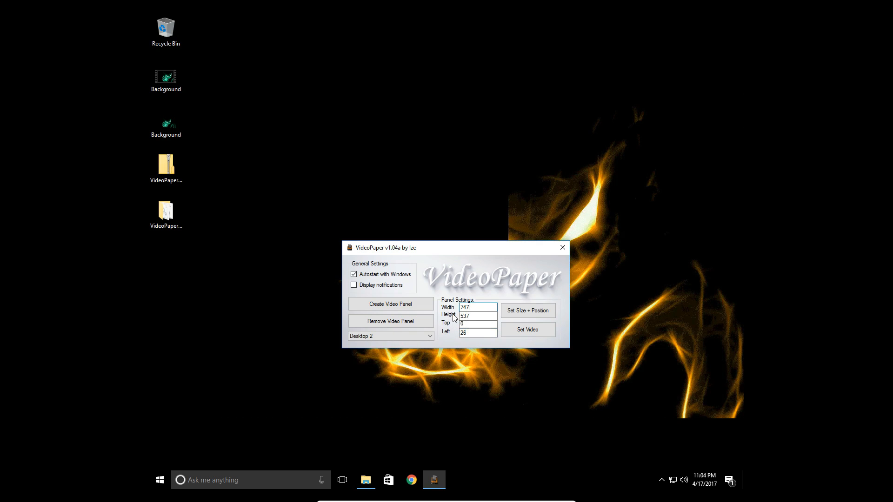
{"action": "left_click", "coordinate": [403, 324]}
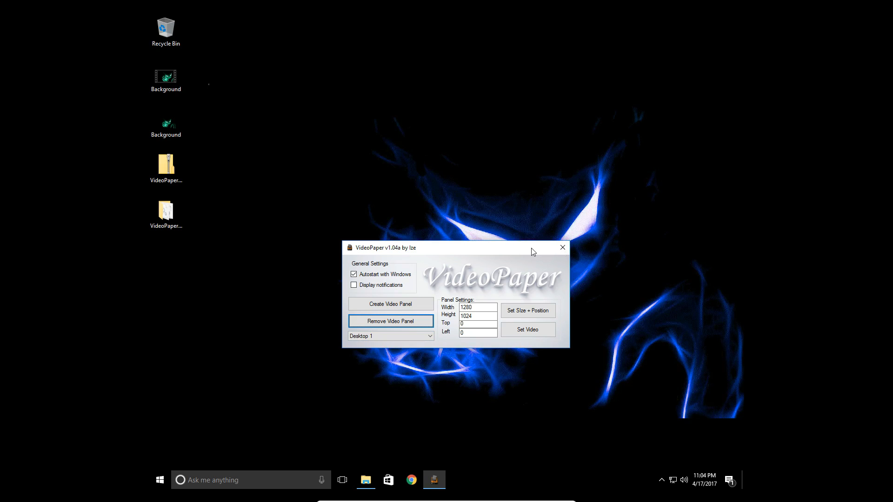
Step: Quit the VideoPaper application running in the background
{"action": "left_click", "coordinate": [661, 481]}
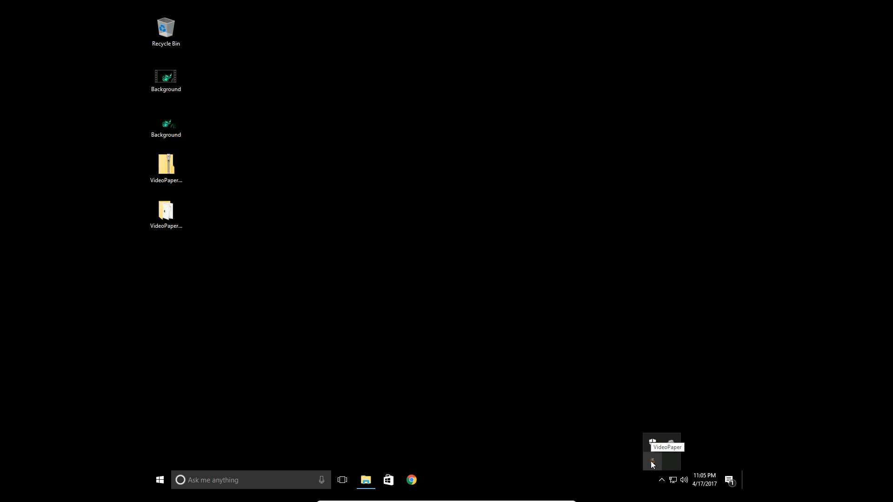
{"action": "right_click", "coordinate": [653, 464]}
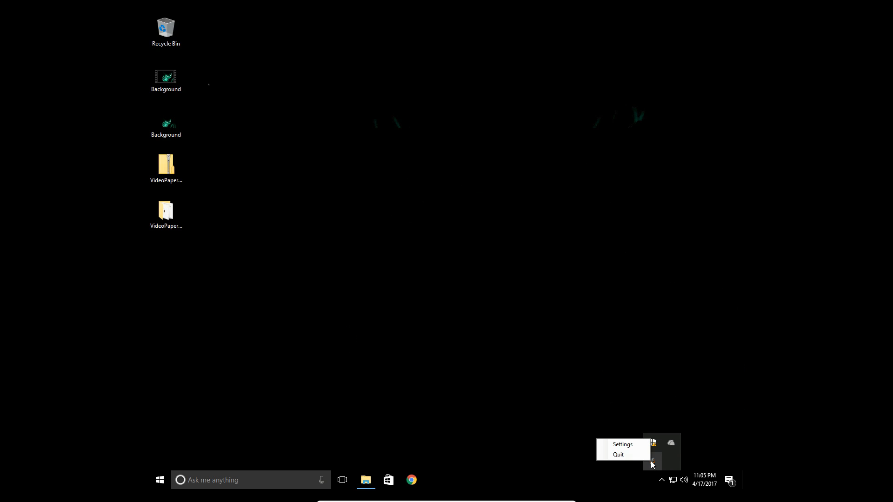
{"action": "left_click", "coordinate": [619, 455]}
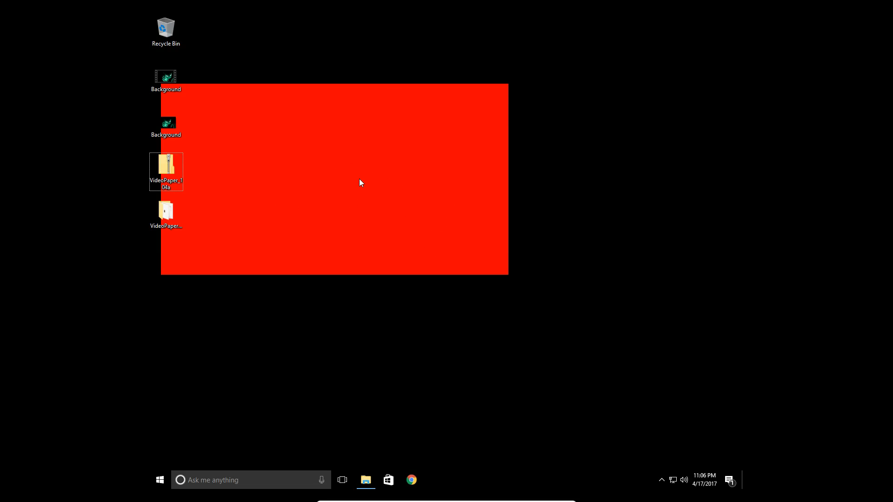
Step: Open the Settings configuration file from the VideoPaper_104a folder on the desktop and examine the Desktop 1 panel entries
{"action": "left_click", "coordinate": [167, 211]}
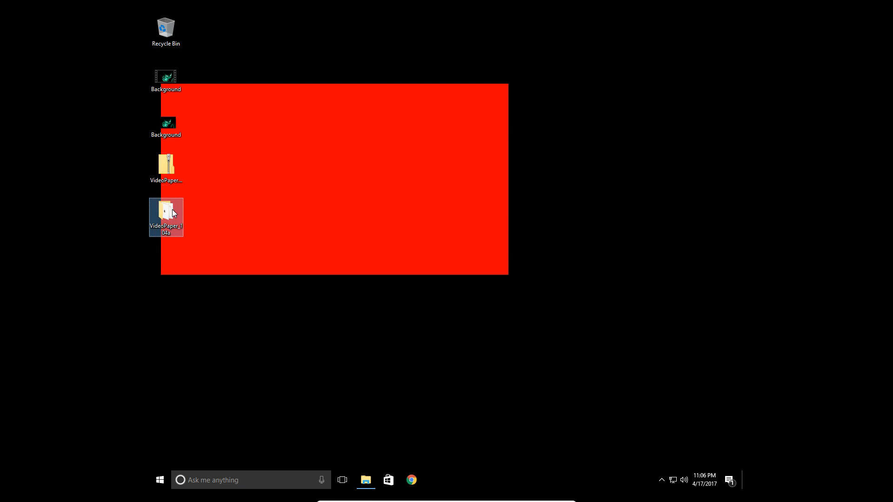
{"action": "double_click", "coordinate": [167, 214]}
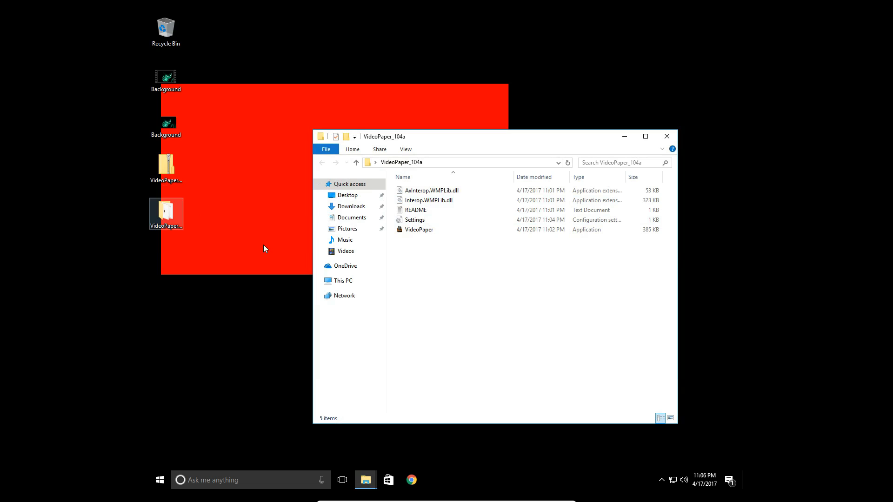
{"action": "double_click", "coordinate": [452, 220]}
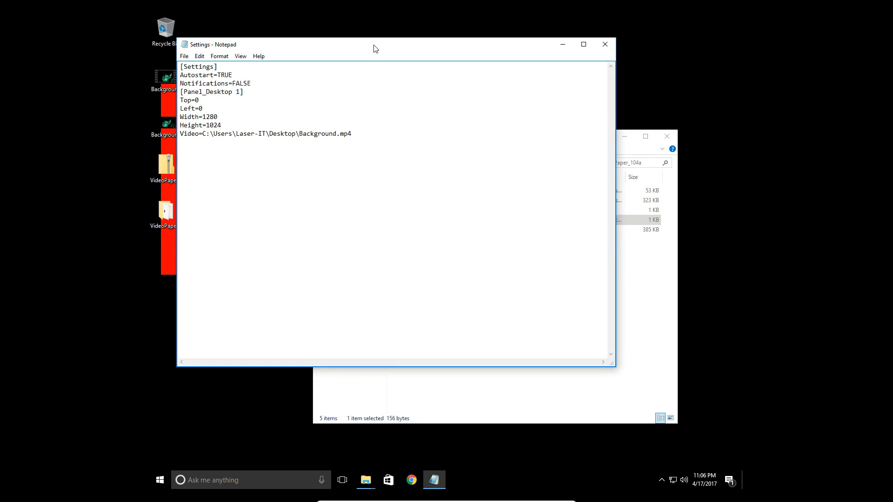
{"action": "left_click_drag", "start_coordinate": [372, 48], "coordinate": [443, 100]}
{"action": "left_click_drag", "start_coordinate": [252, 154], "coordinate": [297, 176]}
{"action": "left_click", "coordinate": [297, 176]}
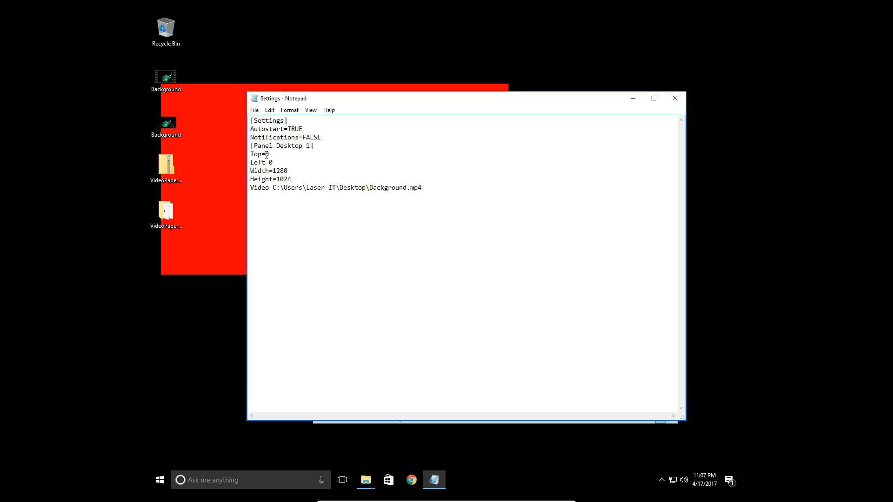
Step: Try a Left value of 1920 for the Desktop 1 panel, restore it to 0, and save and close the file
{"action": "double_click", "coordinate": [271, 163]}
{"action": "type", "text": "1920"}
{"action": "left_click", "coordinate": [671, 97]}
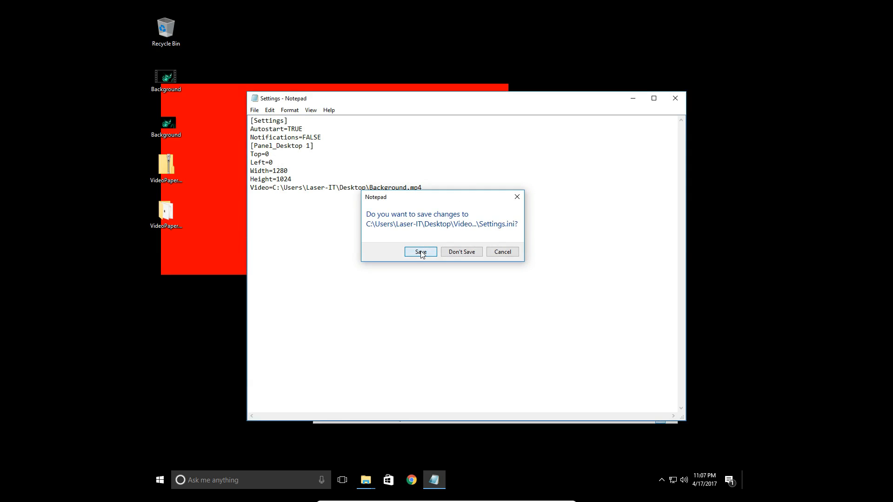
{"action": "left_click", "coordinate": [421, 253]}
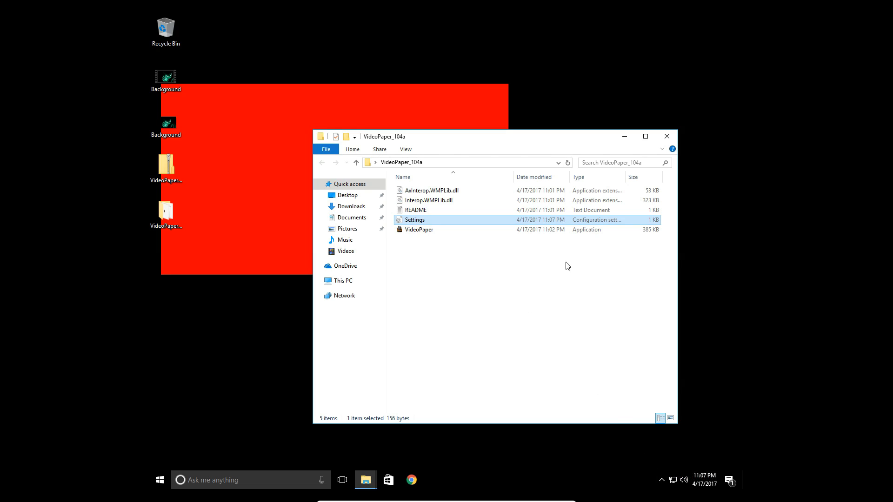
Step: Close the VideoPaper_104a folder window and end the Windows session through the shut down or sign out options
{"action": "left_click", "coordinate": [667, 136]}
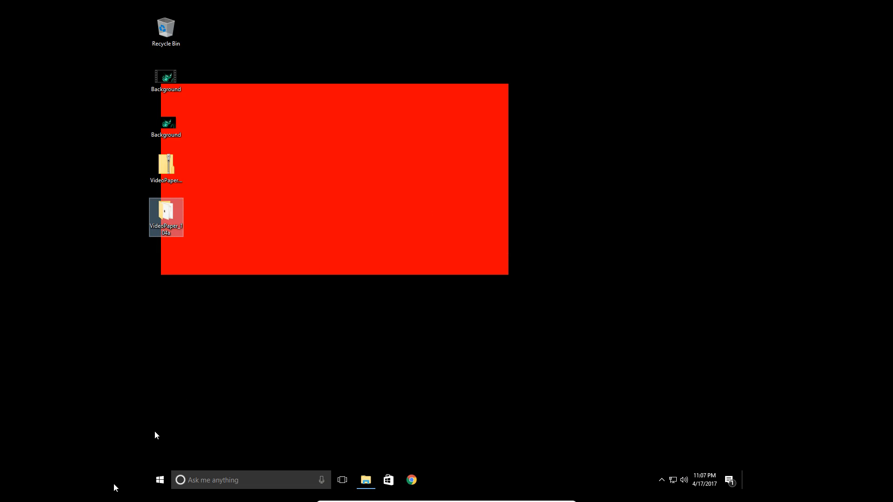
{"action": "right_click", "coordinate": [159, 481]}
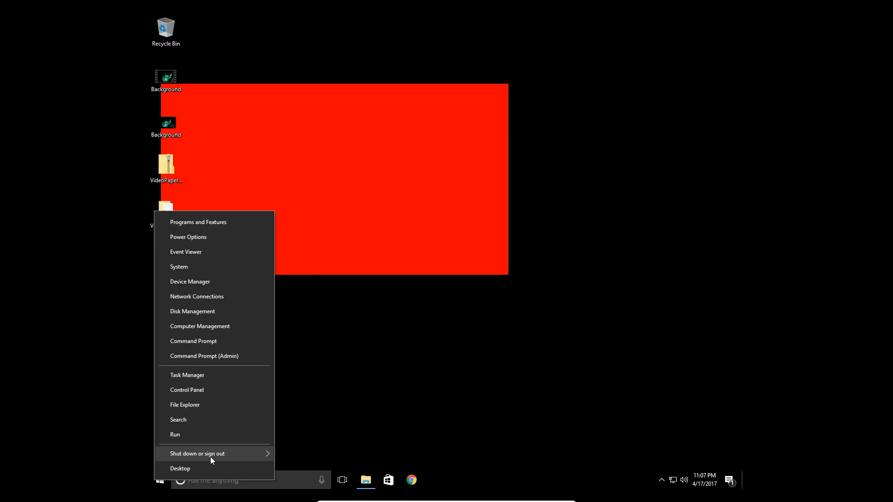
{"action": "mouse_move", "coordinate": [231, 452]}
{"action": "left_click", "coordinate": [293, 451]}
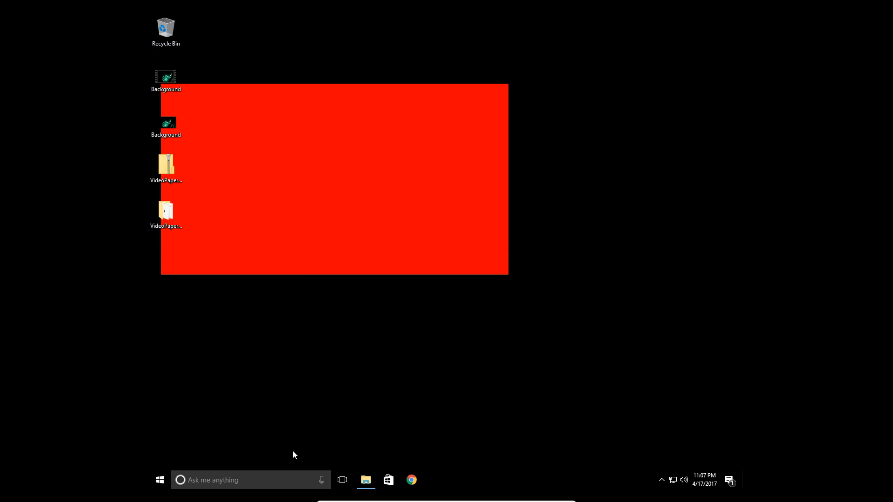